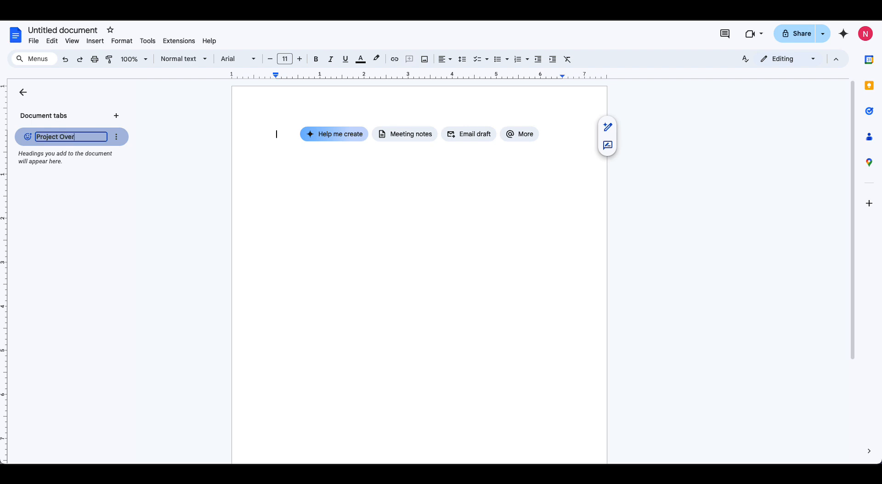
Finish naming the tab Project Overview and insert a Help me write draft overview for implementing Google Docs at the organization
{"action": "key", "text": "Return"}
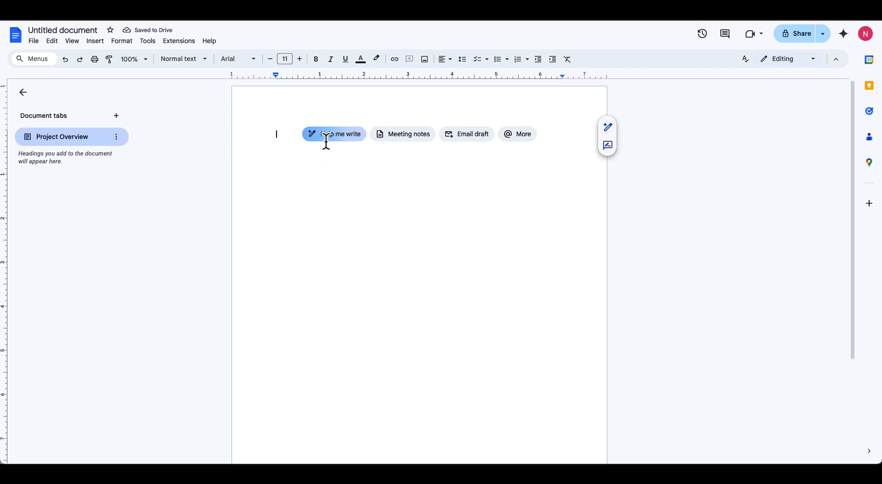
{"action": "left_click", "coordinate": [341, 142]}
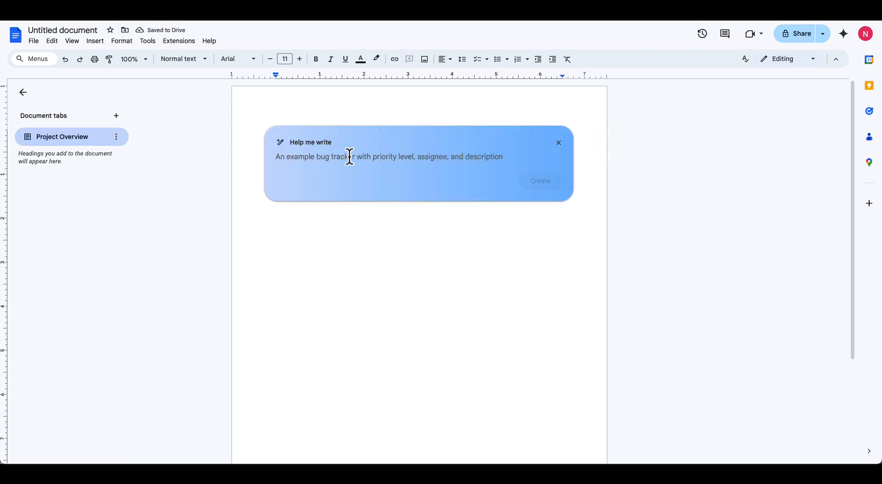
{"action": "type", "text": "Ad"}
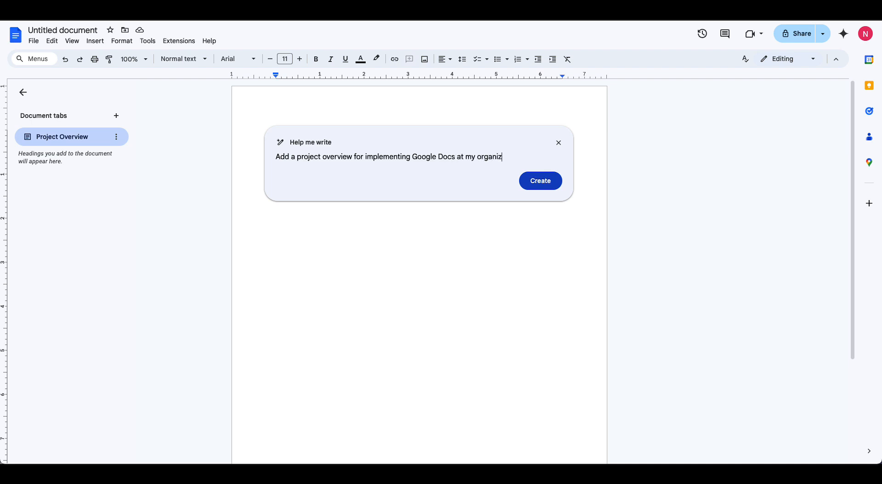
{"action": "left_click", "coordinate": [539, 181]}
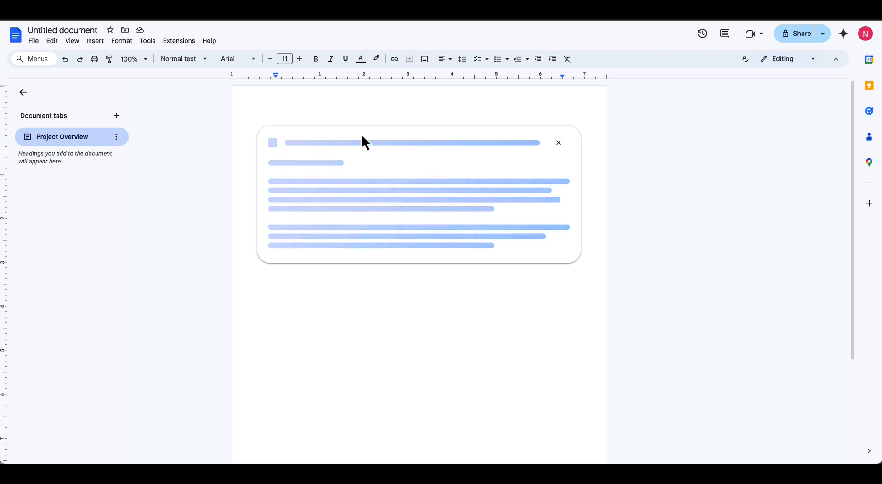
{"action": "left_click", "coordinate": [542, 420]}
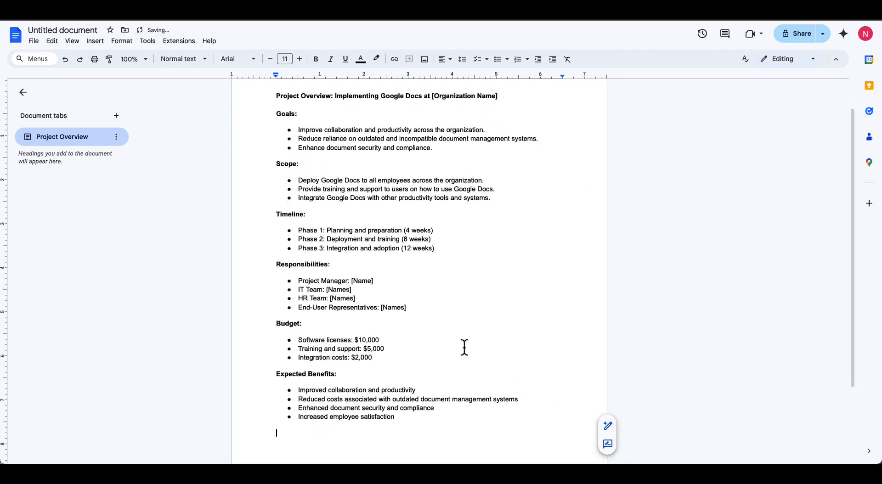
{"action": "scroll", "coordinate": [348, 174], "scroll_direction": "up", "scroll_amount": 1}
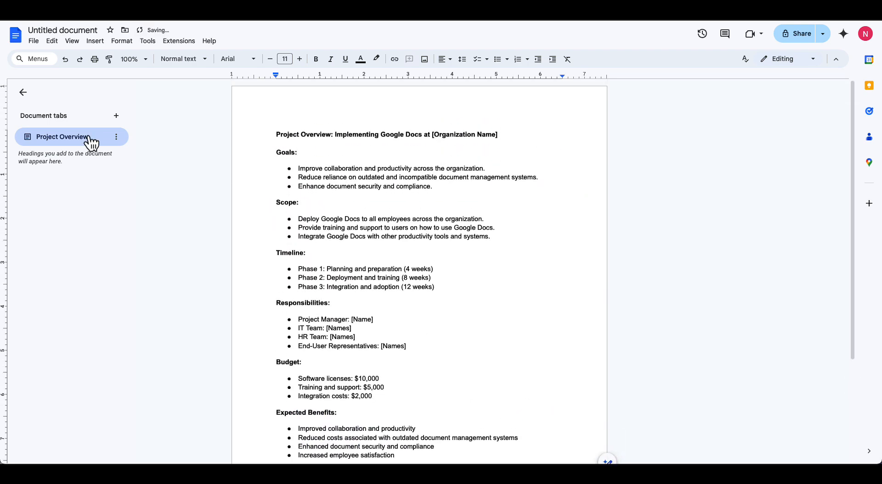
Add a second document tab and name it Training
{"action": "left_click", "coordinate": [117, 116]}
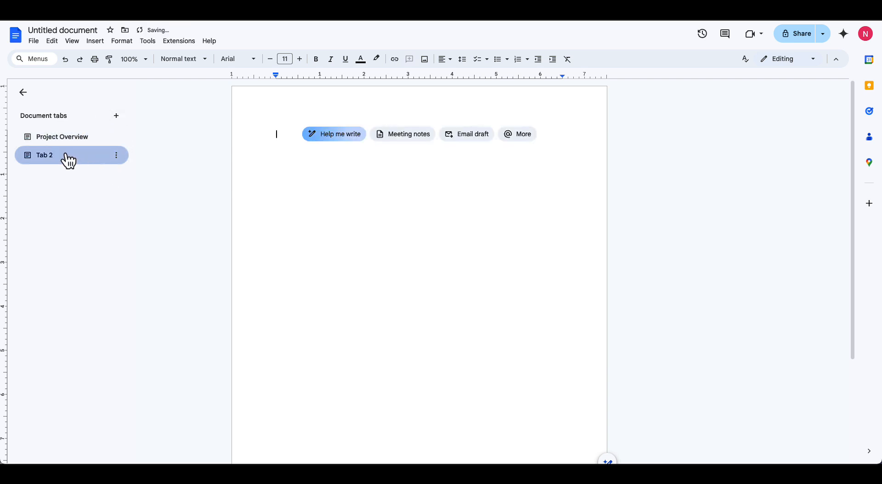
{"action": "double_click", "coordinate": [48, 158]}
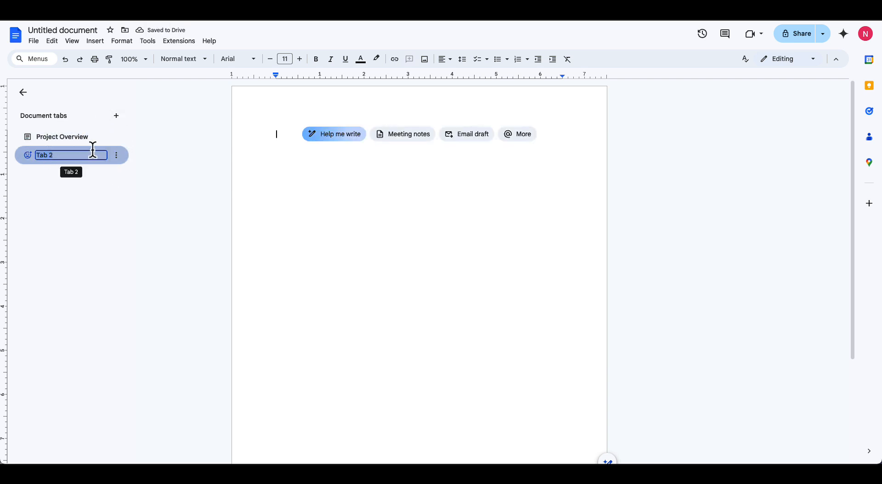
{"action": "type", "text": "Training"}
{"action": "key", "text": "Return"}
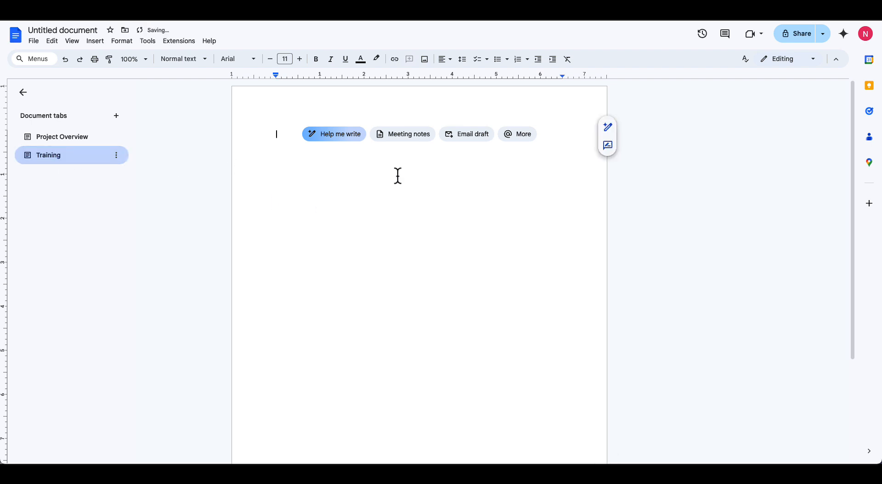
Generate detailed training notes on adopting Google Docs from Microsoft Word with Help me write and insert them in the Training tab
{"action": "left_click", "coordinate": [327, 135]}
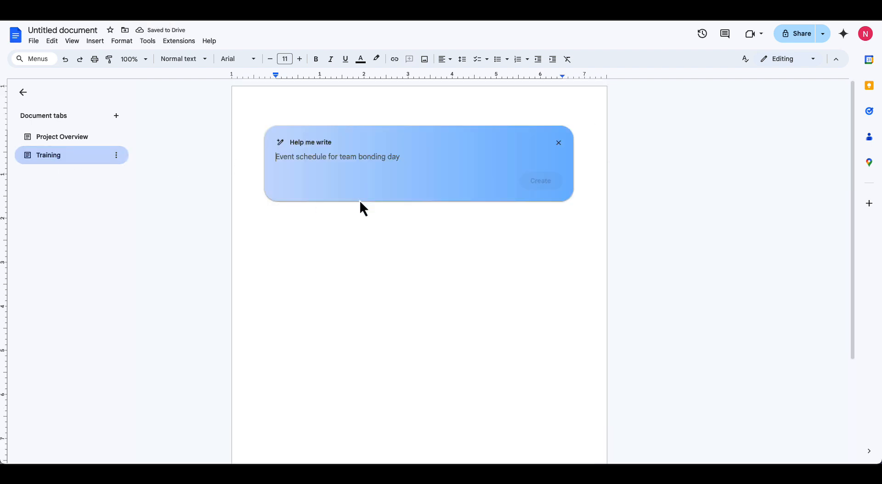
{"action": "type", "text": "Build out detailed training notes on adopting Google Docs from Microsoft Wor"}
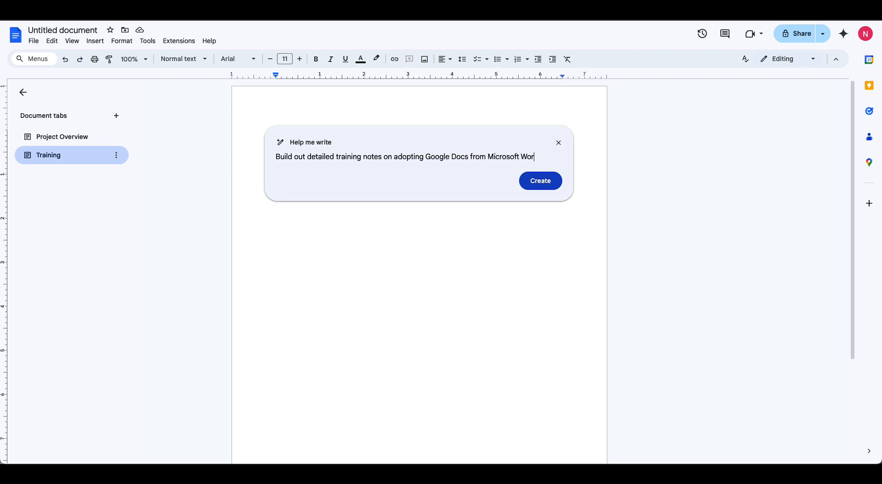
{"action": "key", "text": "Return"}
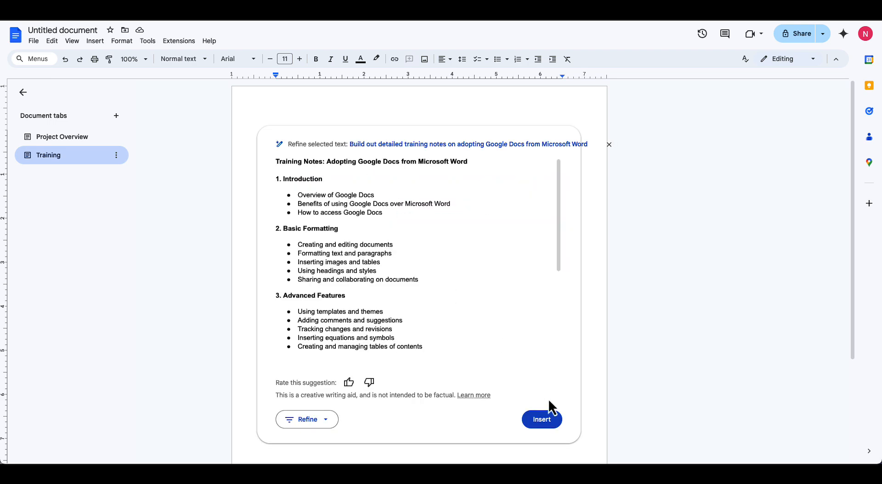
{"action": "left_click", "coordinate": [554, 425]}
{"action": "left_click", "coordinate": [377, 293]}
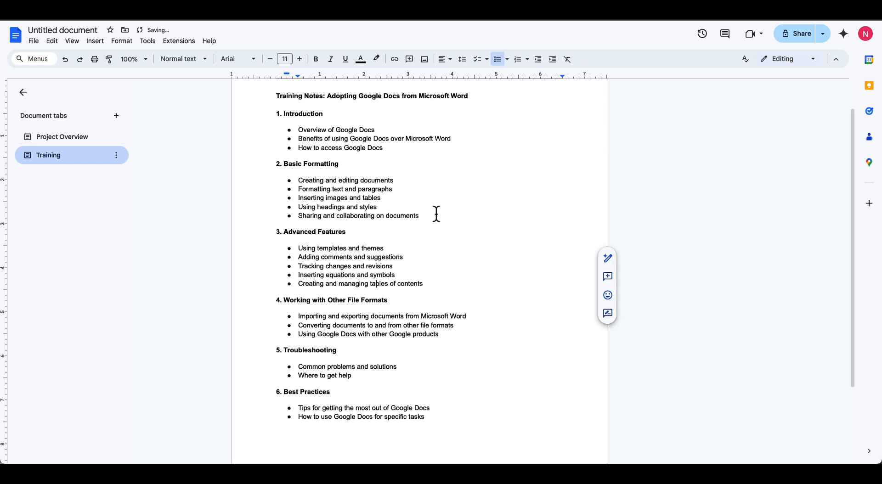
{"action": "scroll", "coordinate": [428, 217], "scroll_direction": "up", "scroll_amount": 1}
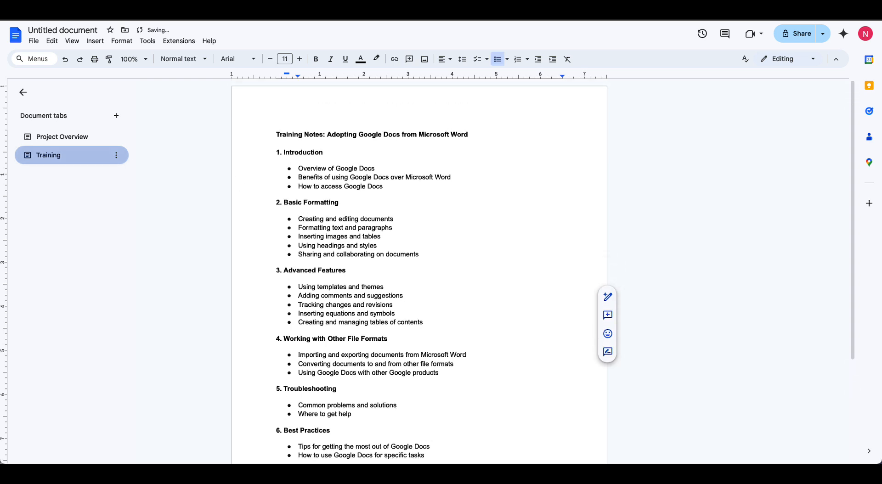
Search the emojis for "train" and give the Training tab the blue front-facing train emoji
{"action": "left_click", "coordinate": [28, 155]}
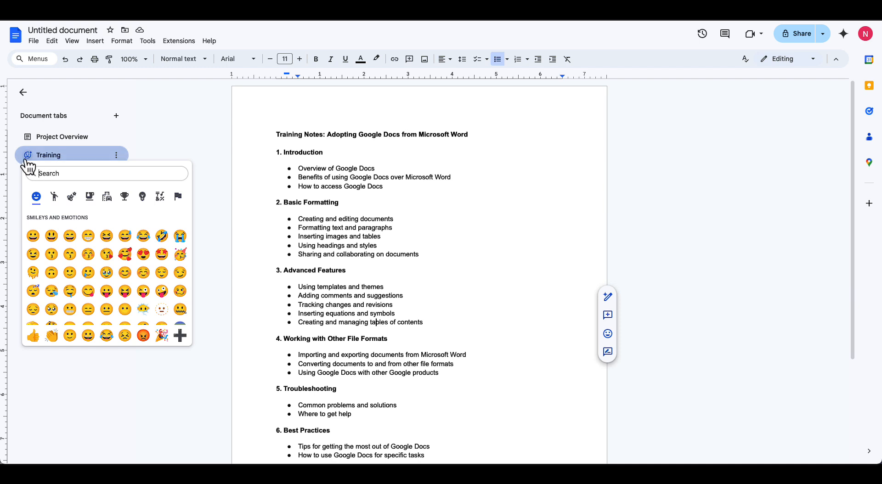
{"action": "left_click", "coordinate": [118, 175]}
{"action": "type", "text": "train"}
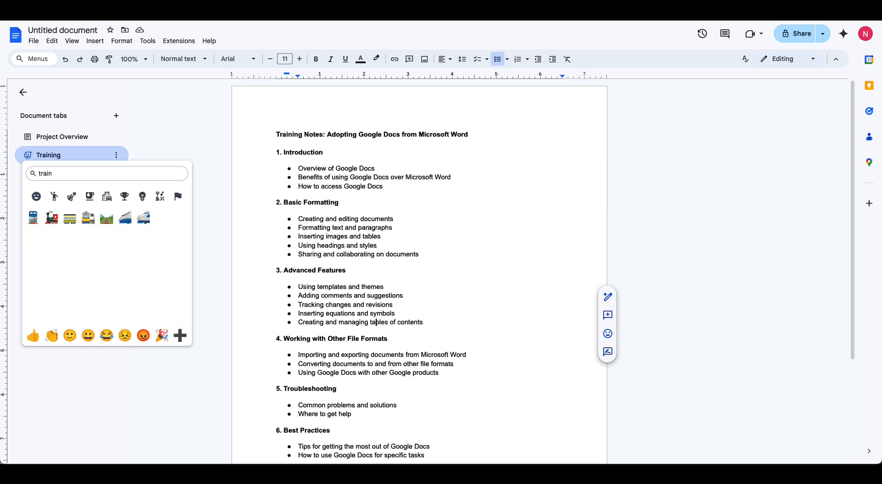
{"action": "left_click", "coordinate": [34, 218]}
Change the Training tab's emoji to the steam locomotive, searching for "train"
{"action": "left_click", "coordinate": [28, 159]}
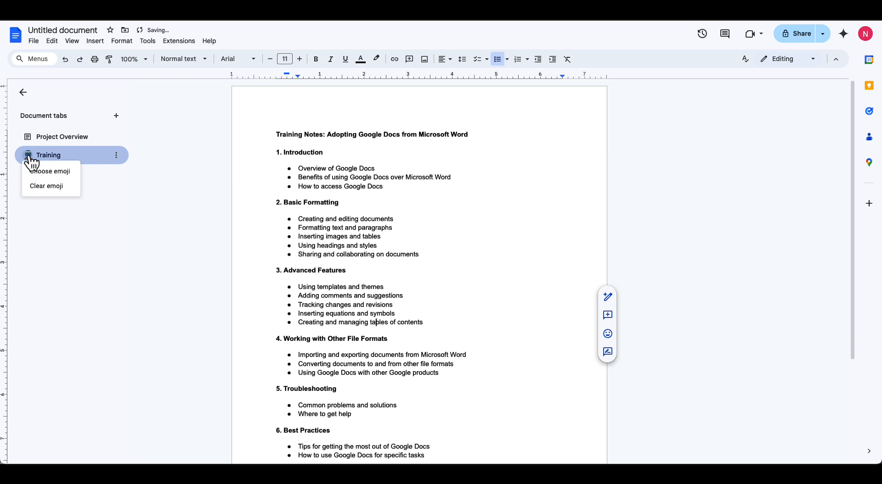
{"action": "left_click", "coordinate": [53, 172]}
{"action": "type", "text": "train"}
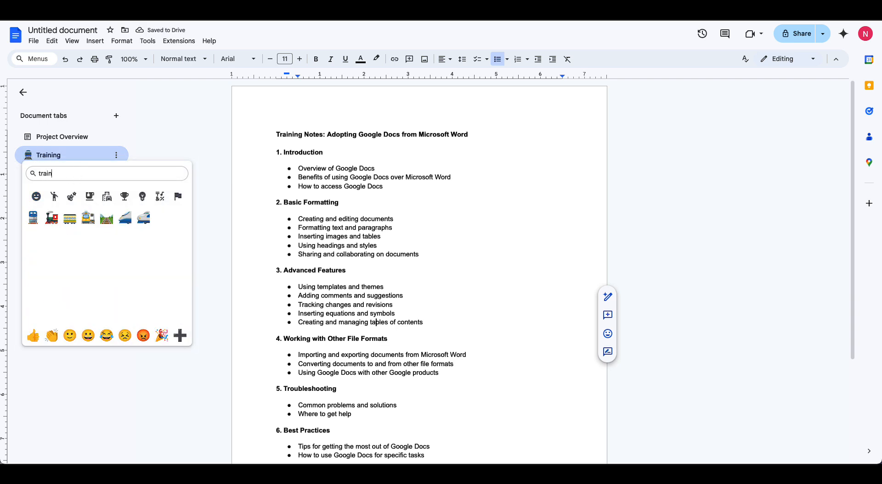
{"action": "left_click", "coordinate": [51, 219]}
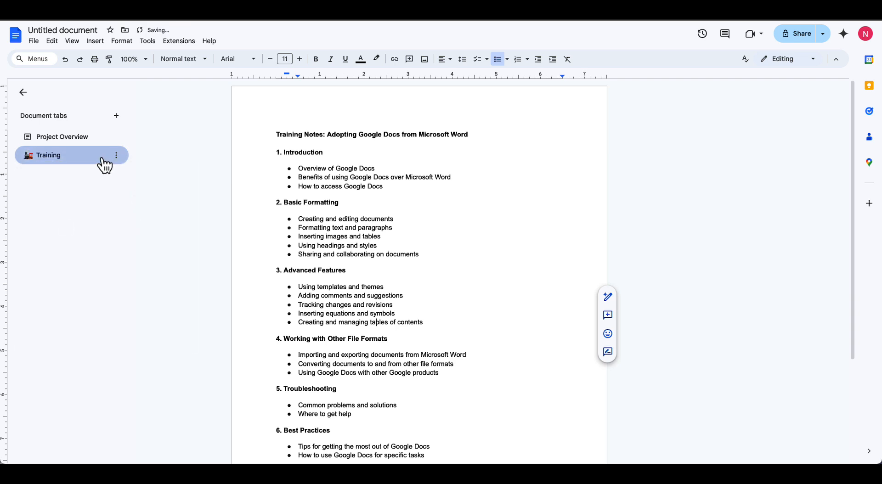
Add a new tab, nest it under Training as a subtab and name it First Session
{"action": "left_click", "coordinate": [118, 116]}
{"action": "left_click_drag", "start_coordinate": [55, 183], "coordinate": [65, 163]}
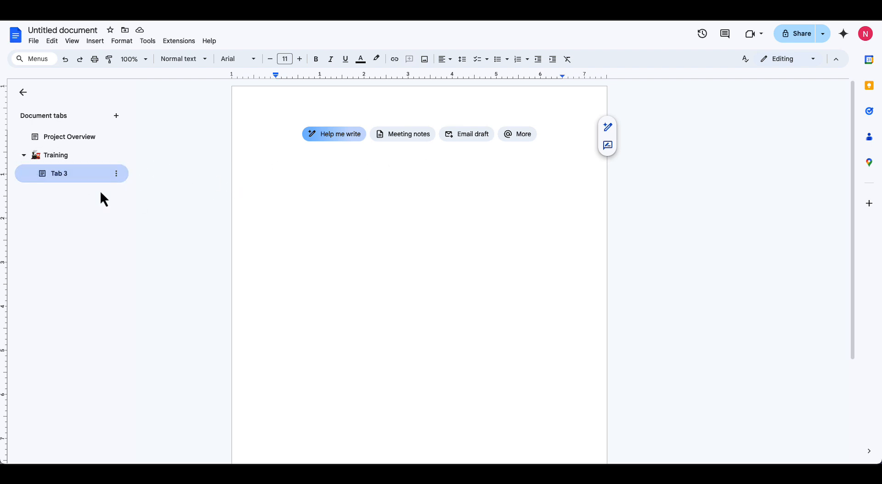
{"action": "double_click", "coordinate": [68, 174]}
{"action": "type", "text": "F"}
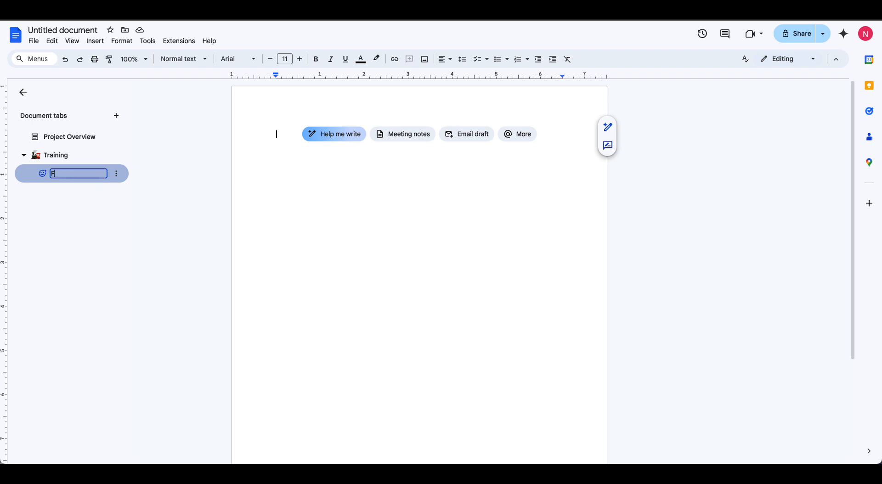
{"action": "type", "text": "irst Session"}
{"action": "key", "text": "Return"}
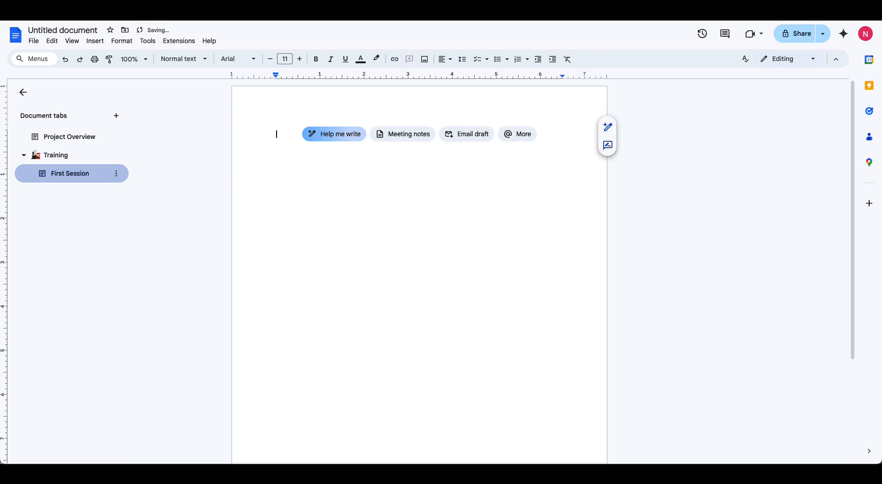
Add another tab named Second Session and nest it under Training, below First Session
{"action": "left_click", "coordinate": [116, 115]}
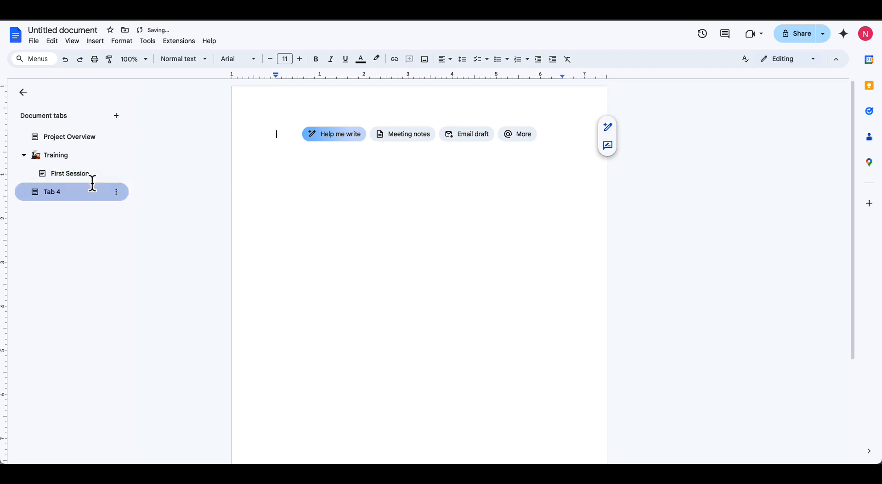
{"action": "double_click", "coordinate": [64, 191]}
{"action": "type", "text": "Second Session"}
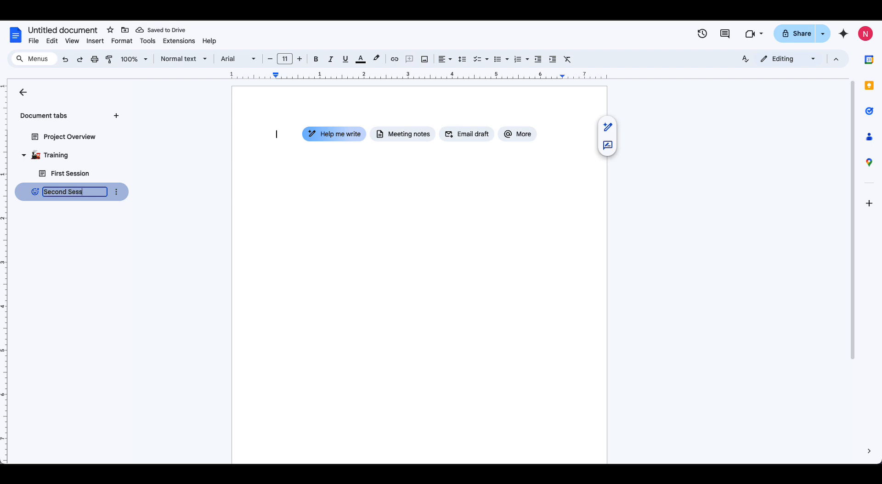
{"action": "key", "text": "Return"}
{"action": "mouse_move", "coordinate": [64, 197]}
{"action": "left_mouse_down"}
{"action": "mouse_move", "coordinate": [68, 161]}
{"action": "mouse_move", "coordinate": [68, 195]}
{"action": "left_mouse_up"}
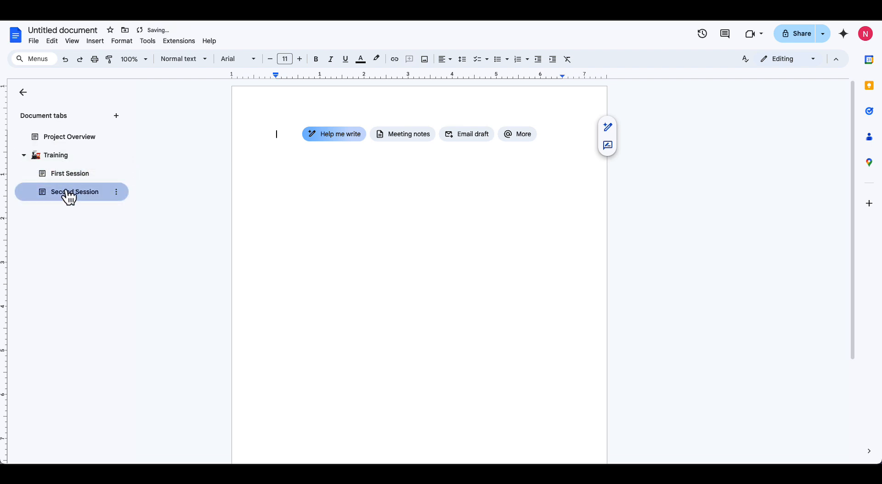
Collapse and expand the Training subtabs, and browse the contents of Project Overview, Training and First Session
{"action": "left_click", "coordinate": [23, 155]}
{"action": "left_click", "coordinate": [24, 155]}
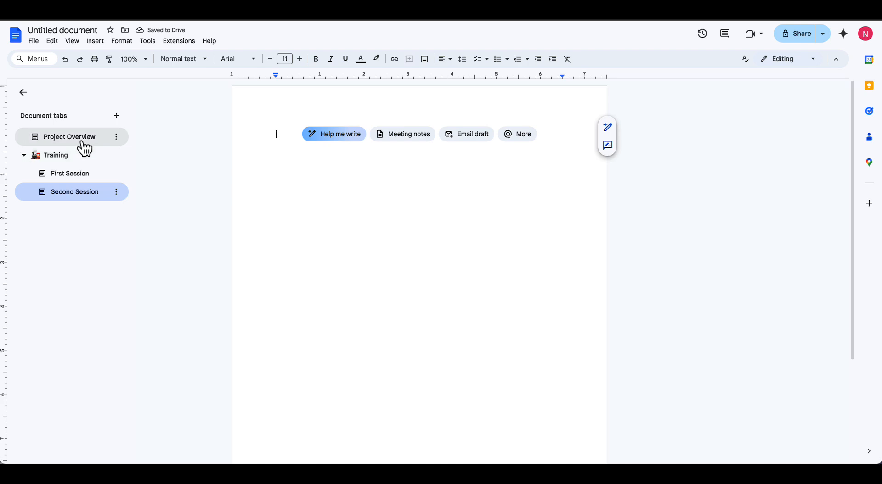
{"action": "left_click", "coordinate": [81, 141]}
{"action": "left_click", "coordinate": [81, 157]}
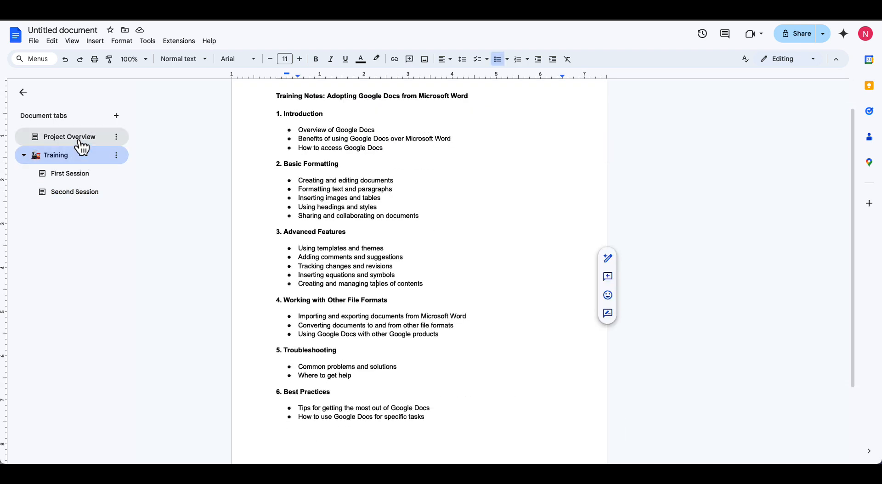
{"action": "left_click", "coordinate": [80, 141]}
{"action": "left_click", "coordinate": [79, 158]}
{"action": "left_click", "coordinate": [78, 175]}
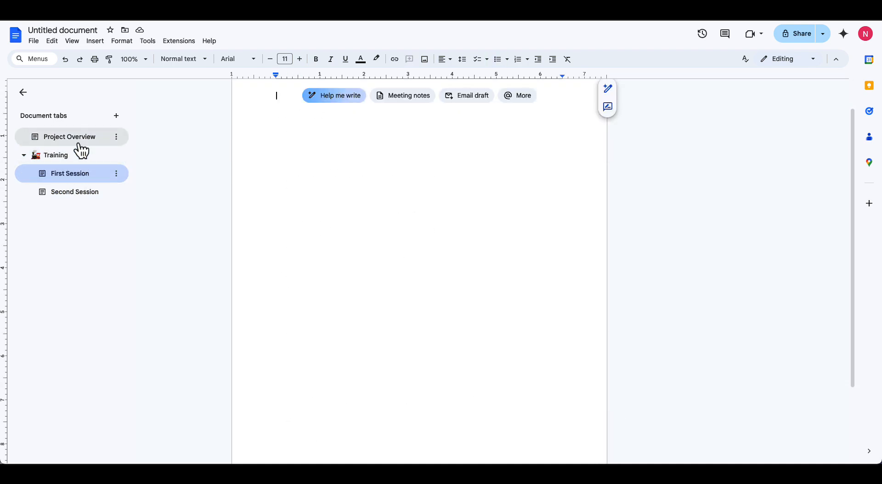
{"action": "left_click", "coordinate": [87, 154]}
{"action": "left_click", "coordinate": [64, 145]}
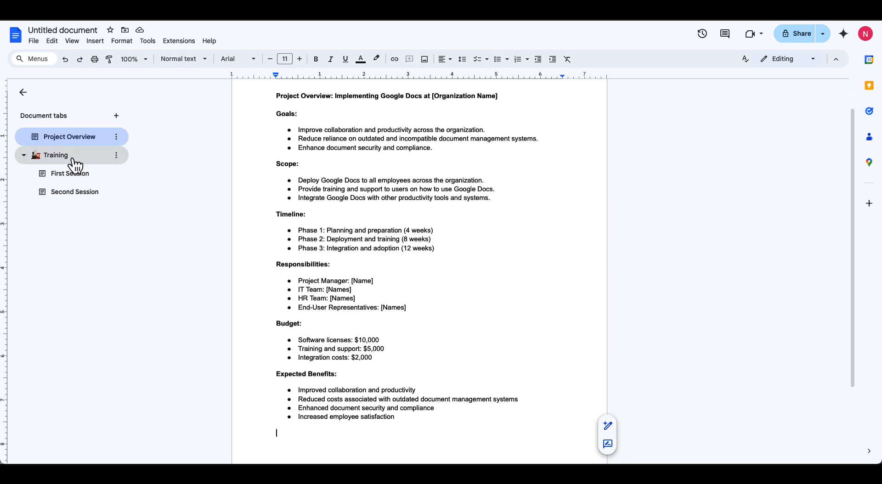
Open the Training tab, review its available tab options and return to the training notes
{"action": "left_click", "coordinate": [73, 156]}
{"action": "left_click", "coordinate": [116, 156]}
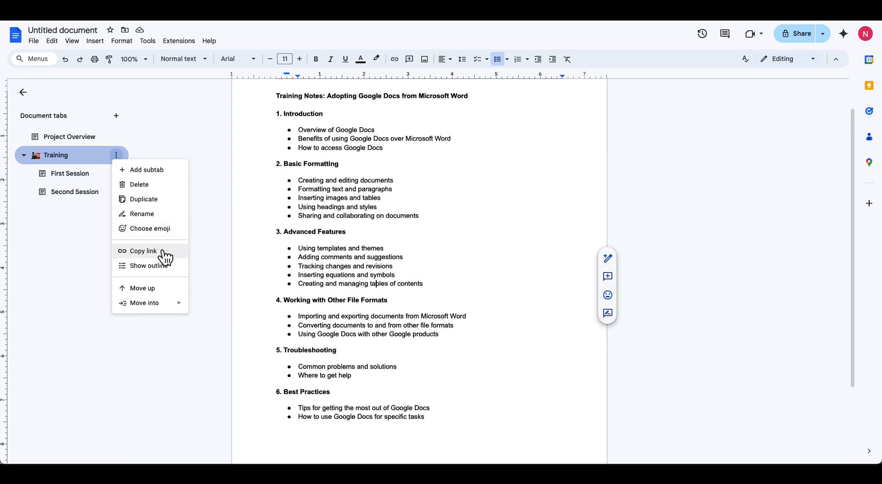
{"action": "mouse_move", "coordinate": [166, 307]}
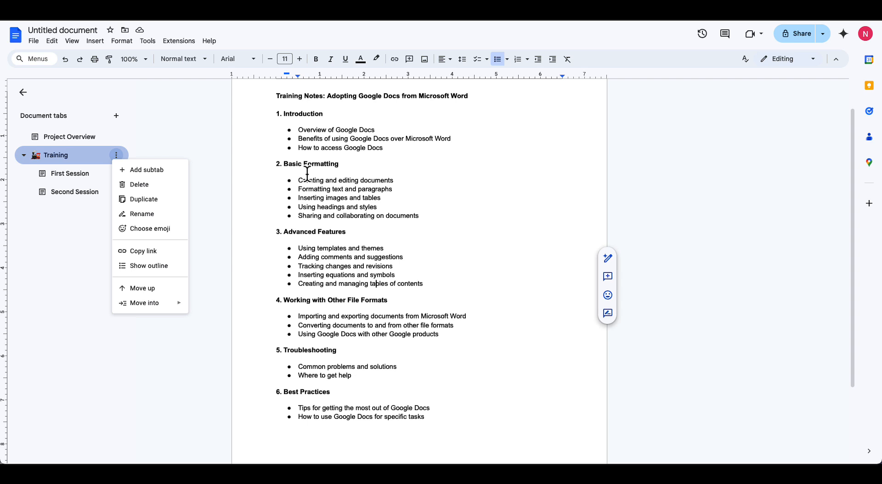
{"action": "left_click", "coordinate": [391, 147]}
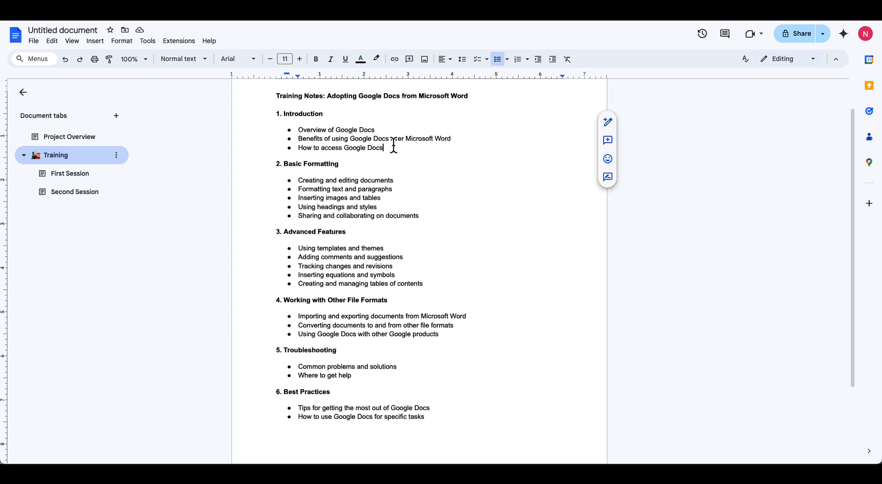